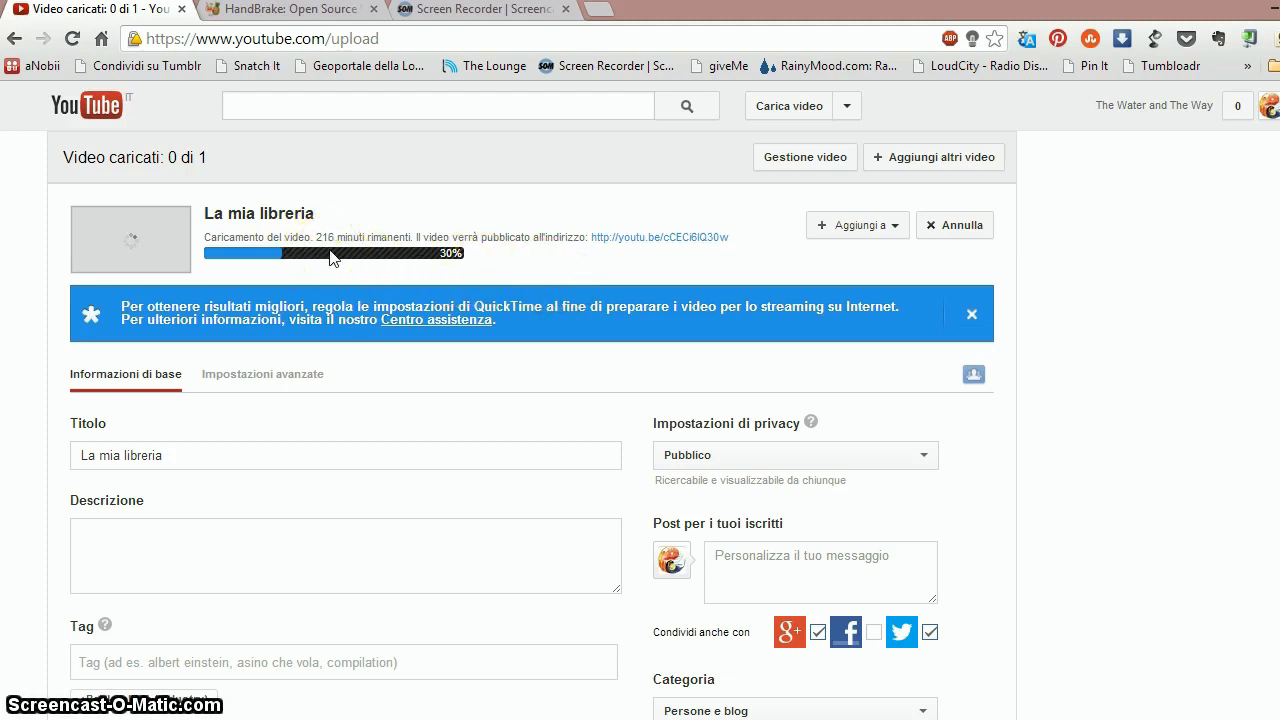
- Cancel the running upload of the video La mia libreria and confirm the cancellation
{"action": "left_click", "coordinate": [960, 228]}
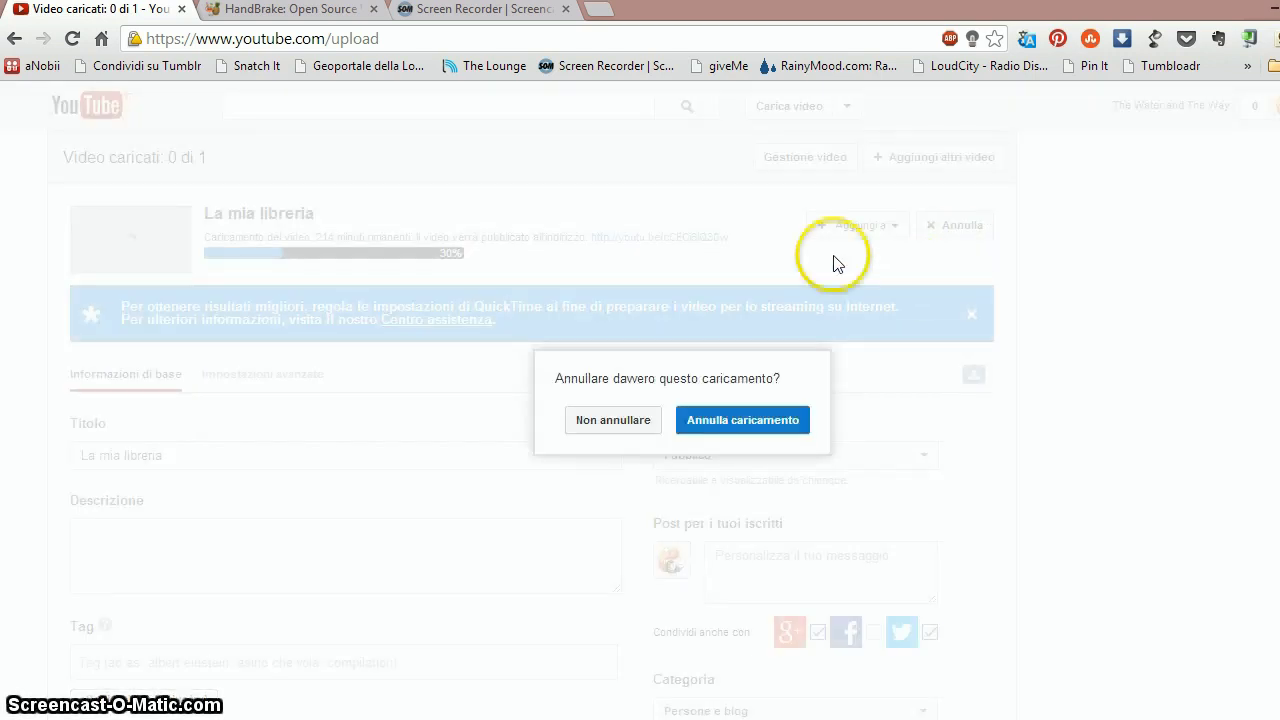
{"action": "left_click", "coordinate": [758, 424]}
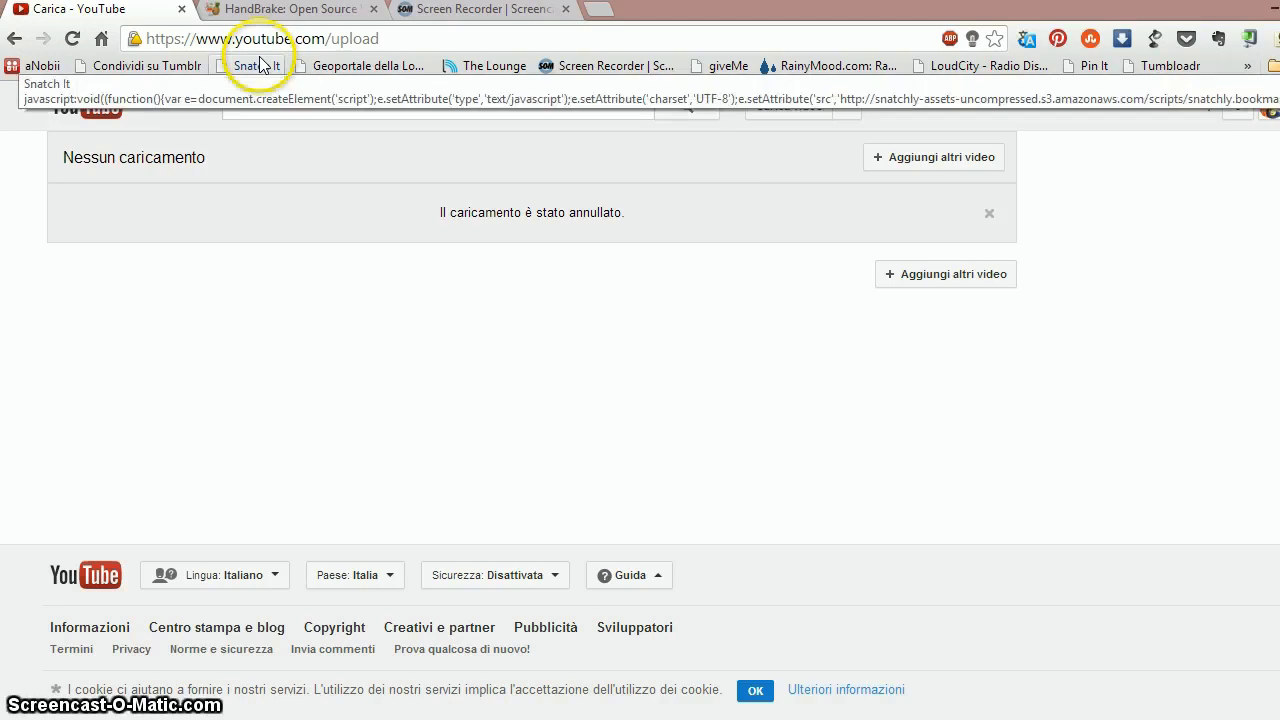
- Switch to the HandBrake website and open its downloads for other platforms
{"action": "left_click", "coordinate": [262, 12]}
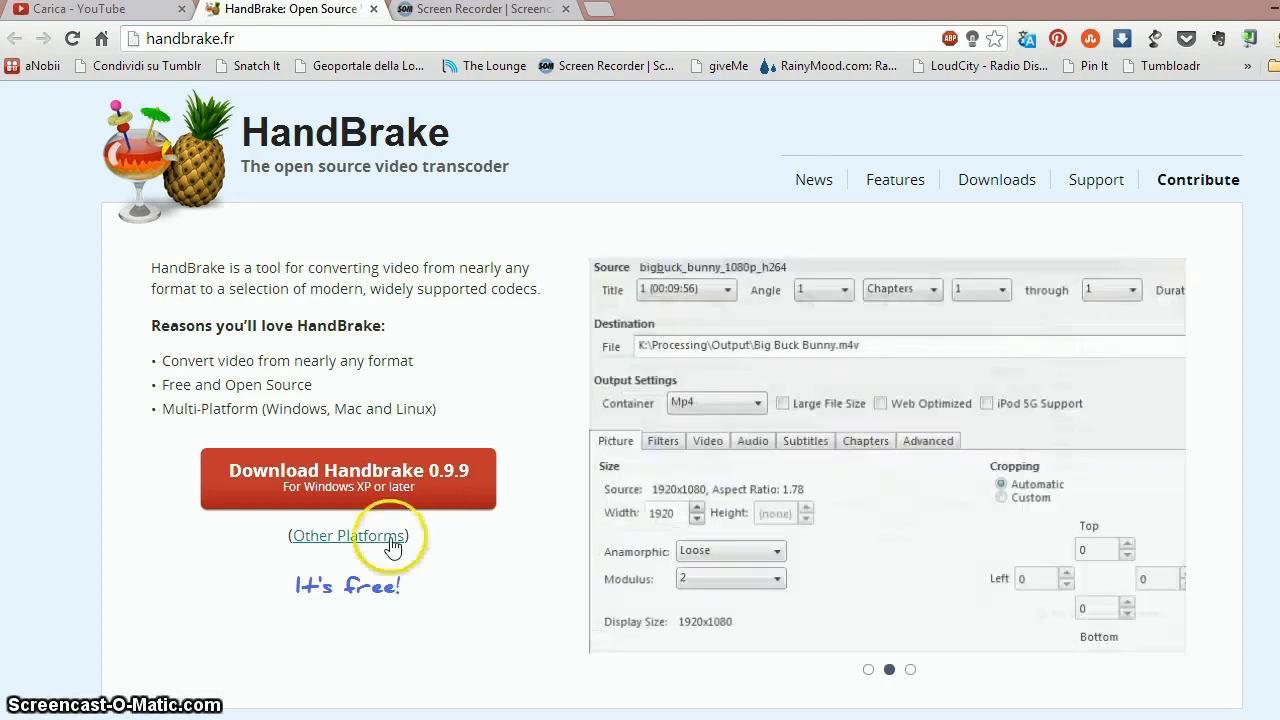
{"action": "left_click", "coordinate": [354, 541]}
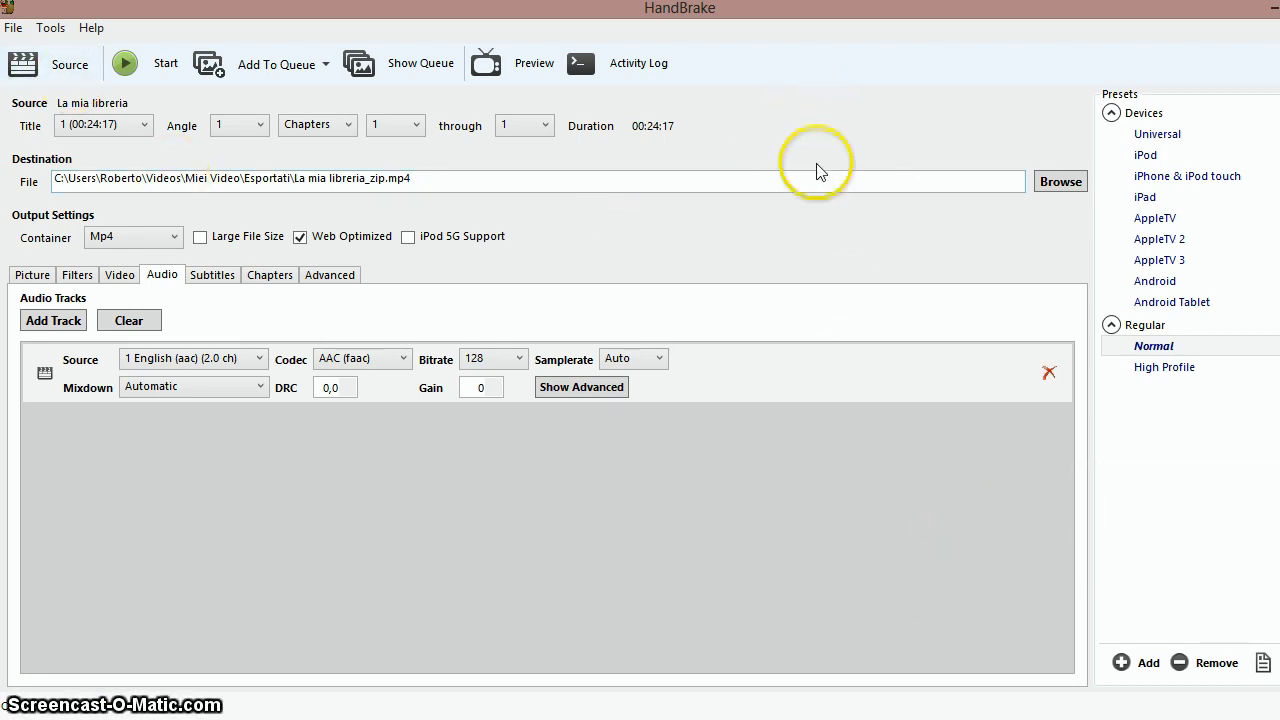
- Load La mia libreria.mp4 from the Esportati folder as the source video and go to its destination file path
{"action": "left_click", "coordinate": [84, 80]}
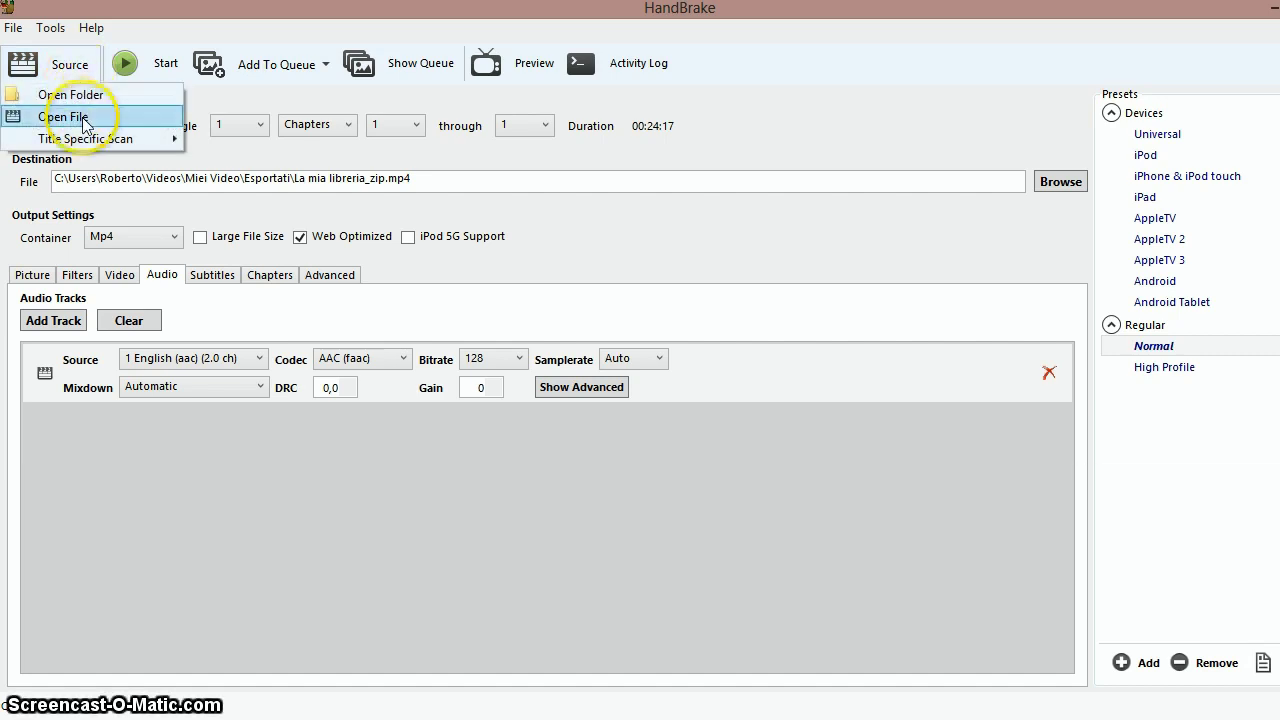
{"action": "left_click", "coordinate": [88, 117]}
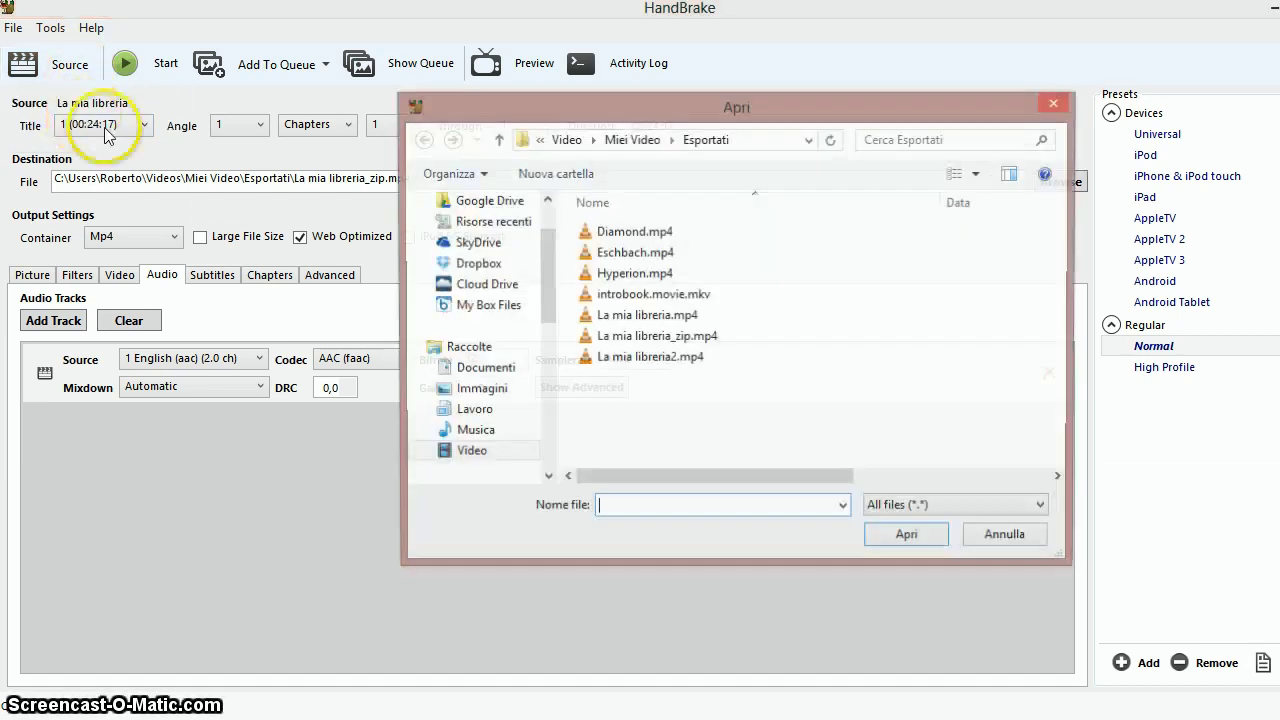
{"action": "left_click", "coordinate": [659, 316]}
{"action": "left_click", "coordinate": [900, 543]}
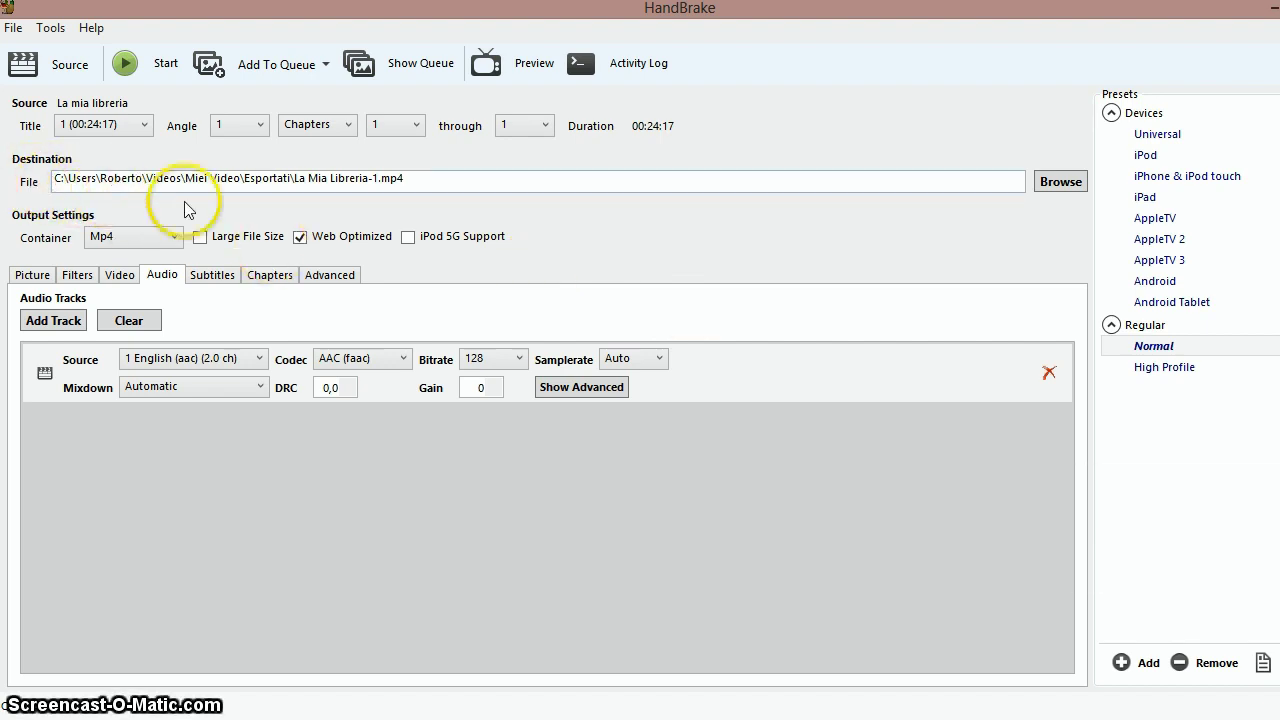
{"action": "left_click", "coordinate": [405, 180]}
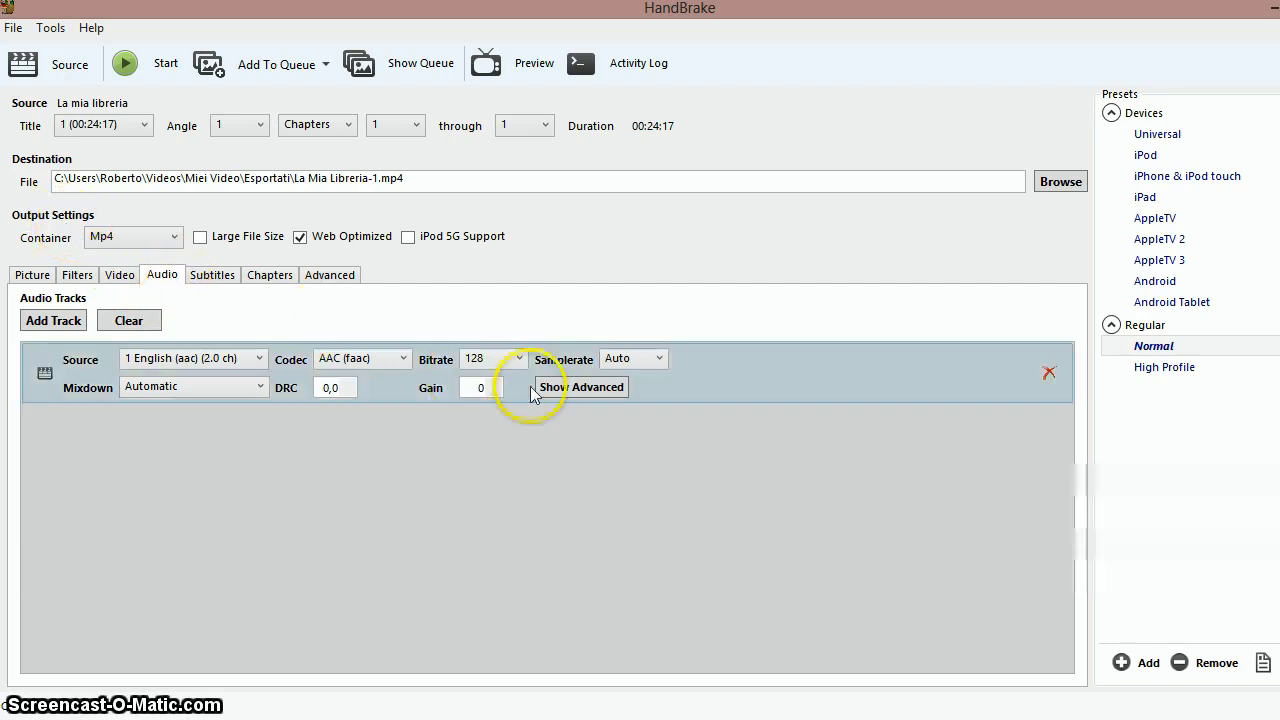
- Set the audio track's codec to MP3 (lame) with a bitrate of 128
{"action": "left_click", "coordinate": [350, 362]}
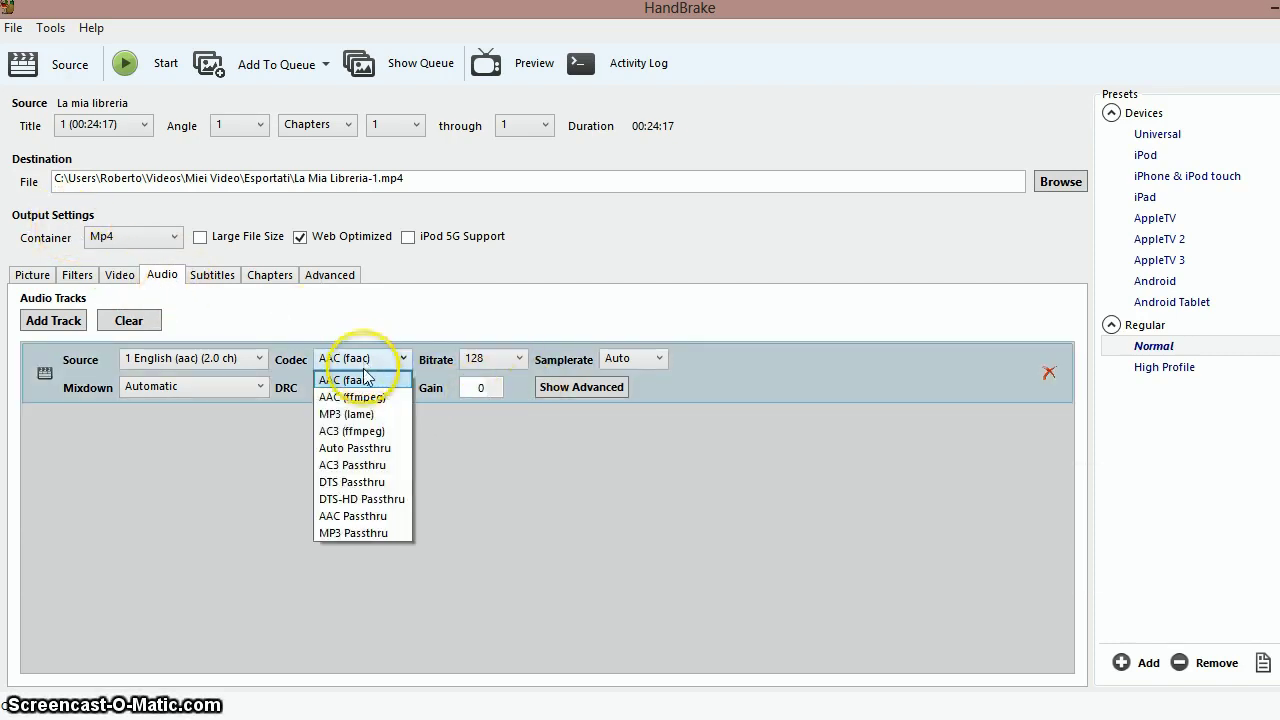
{"action": "left_click", "coordinate": [360, 414]}
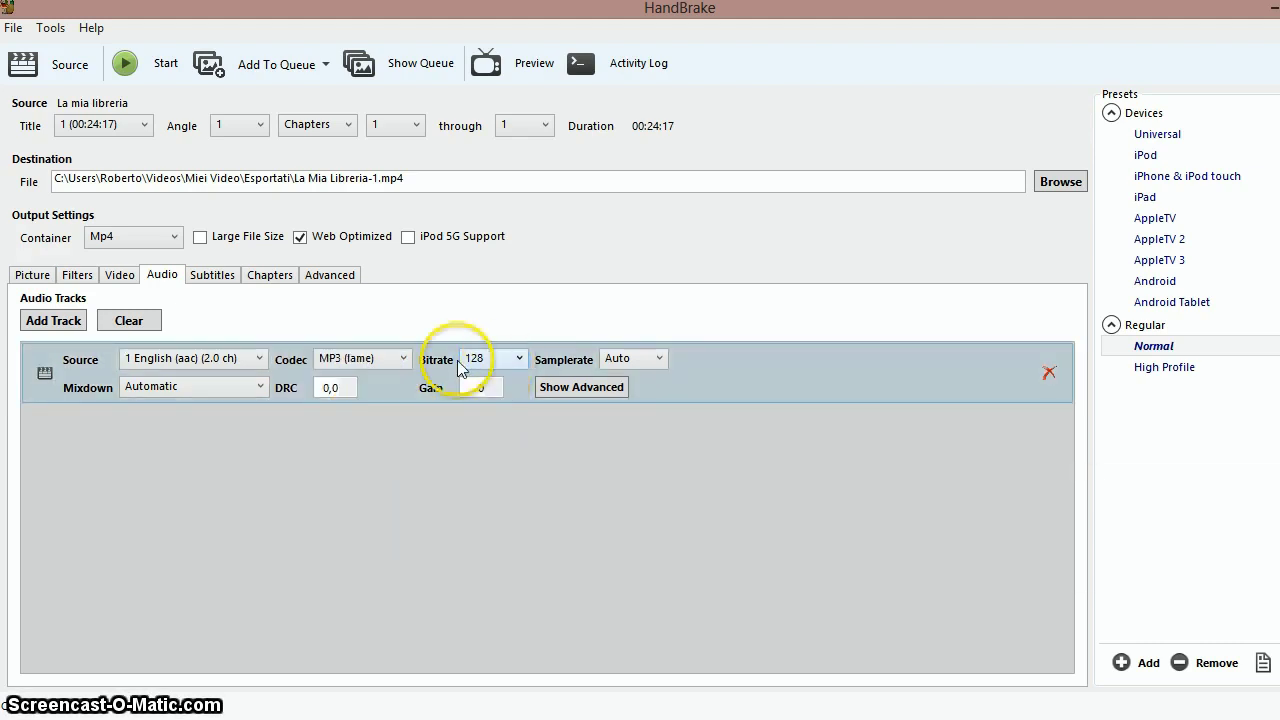
{"action": "left_click", "coordinate": [497, 362]}
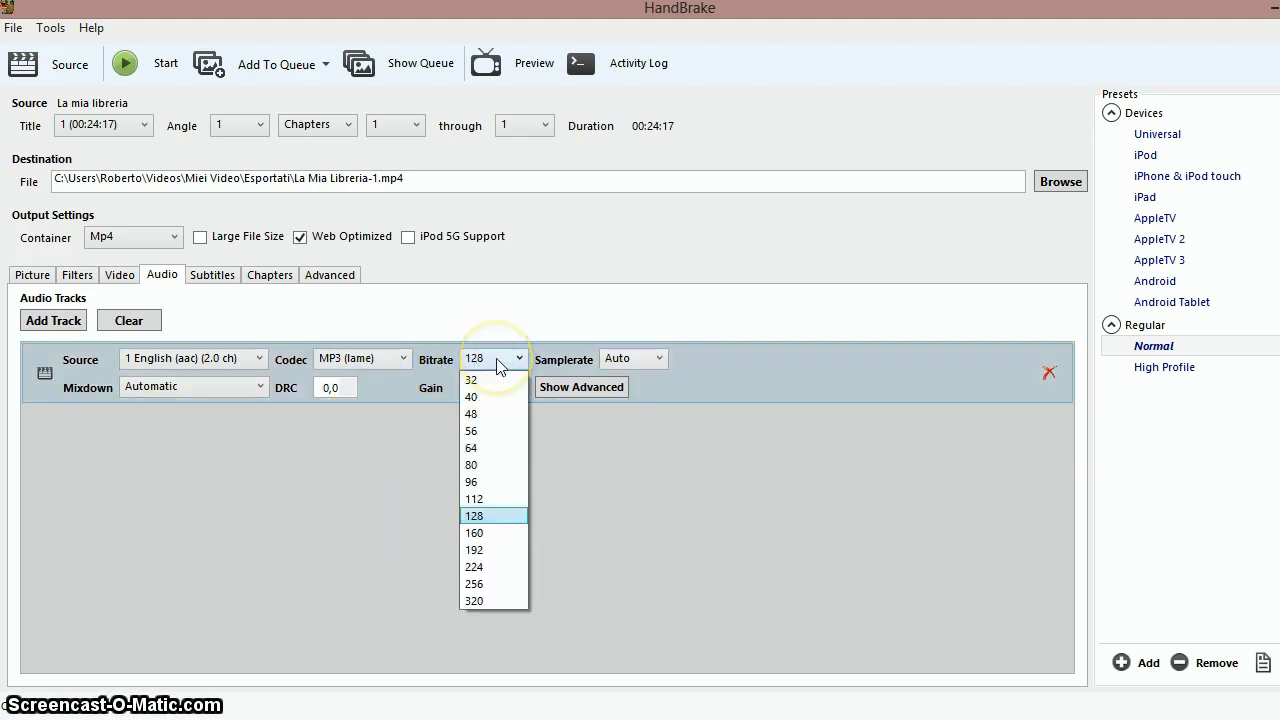
{"action": "left_click", "coordinate": [489, 517]}
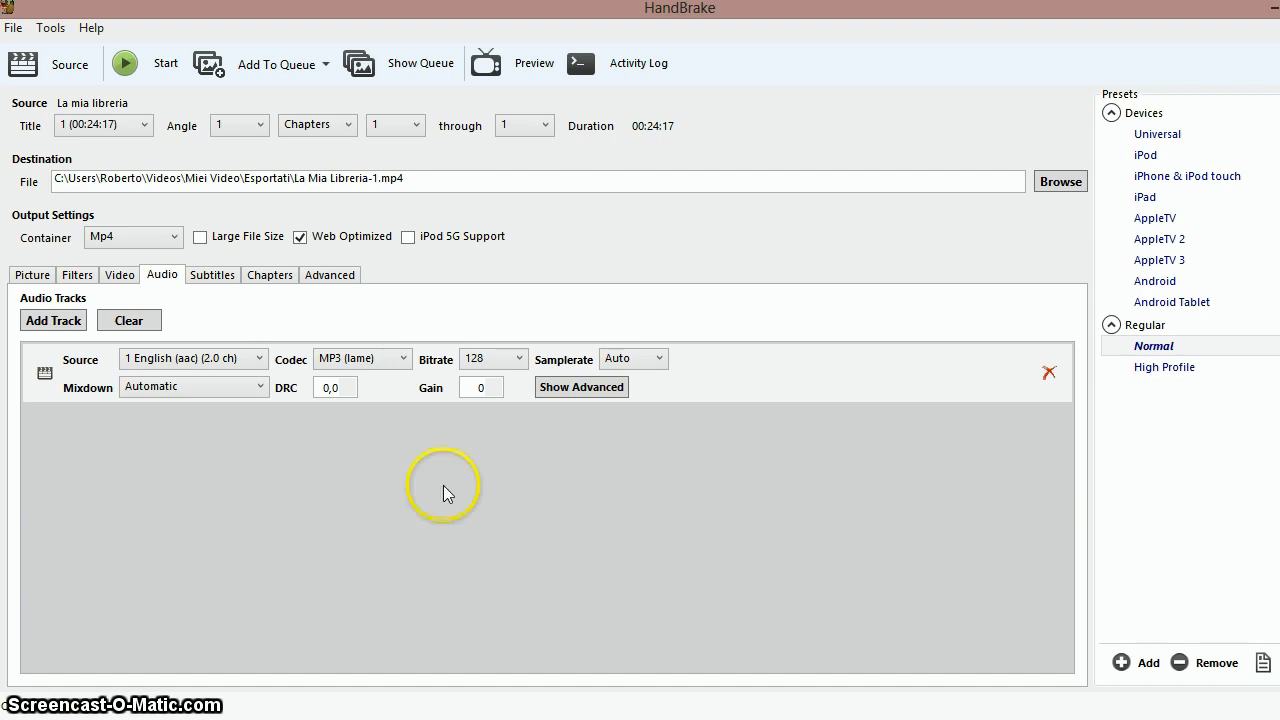
- Set the video quality to an average bitrate of 800 kbps with 2-Pass Encoding enabled
{"action": "left_click", "coordinate": [120, 275]}
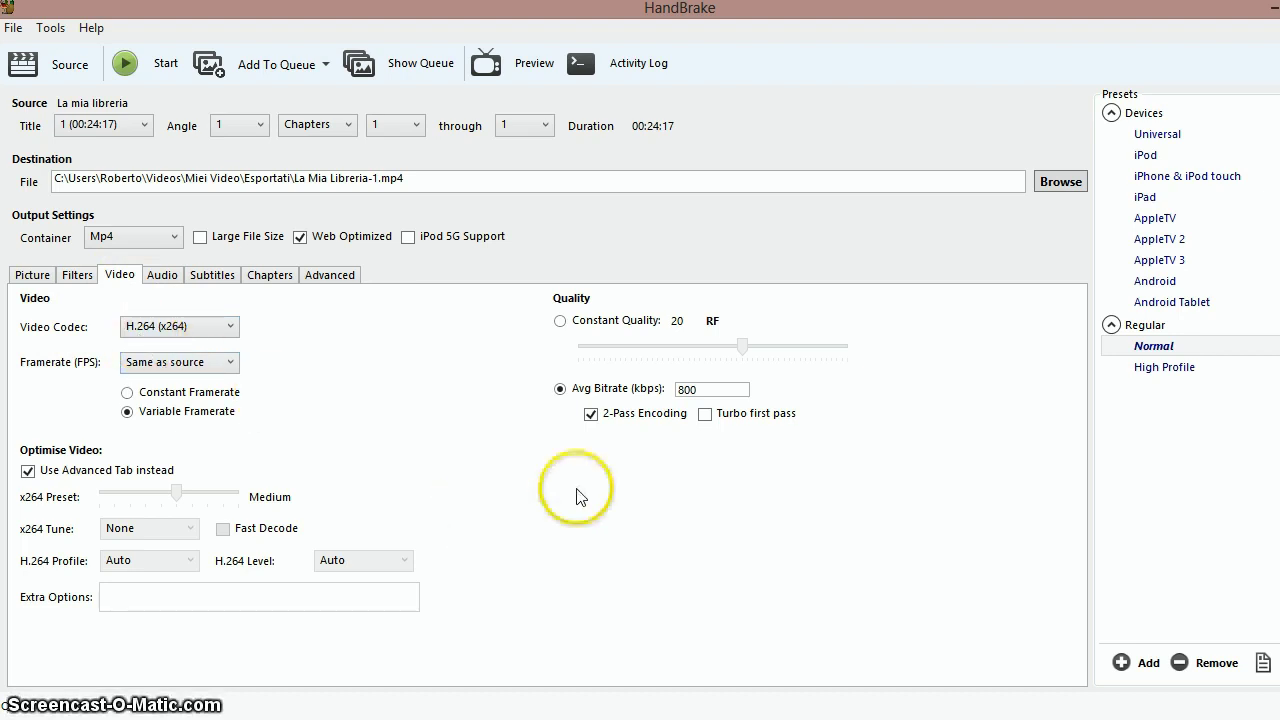
{"action": "left_click", "coordinate": [560, 322]}
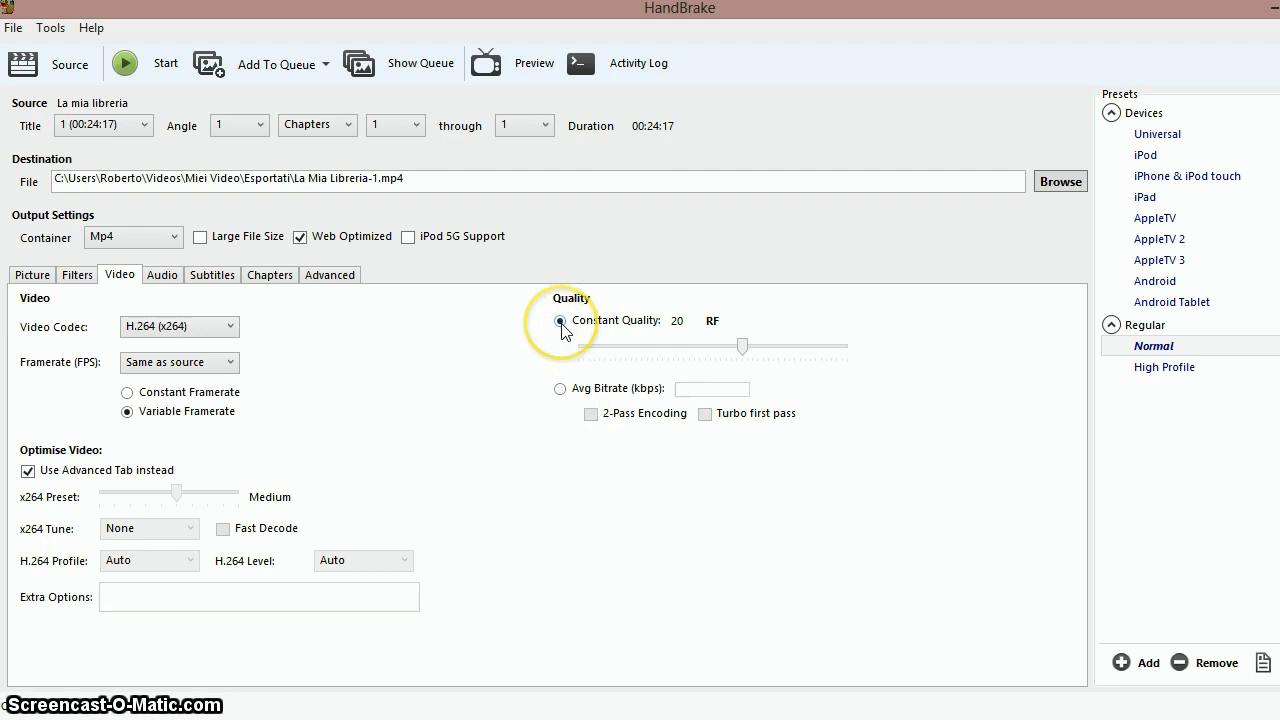
{"action": "left_click", "coordinate": [559, 392]}
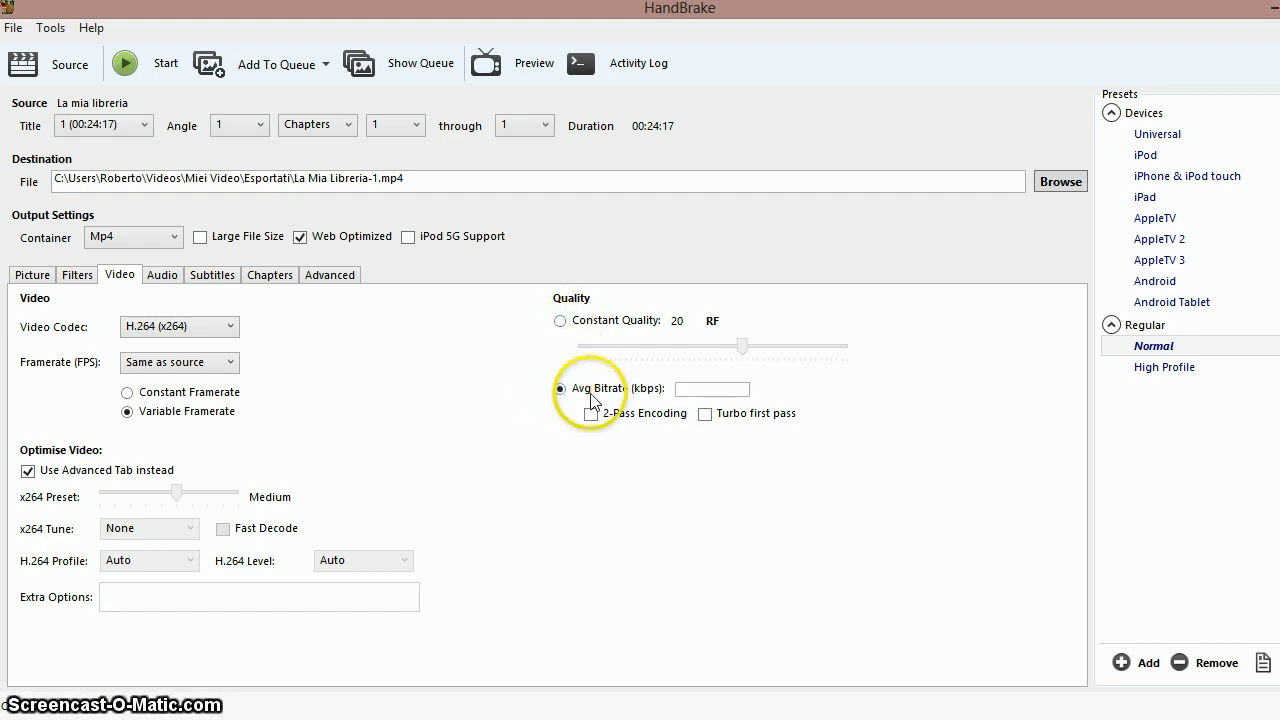
{"action": "left_click", "coordinate": [693, 389]}
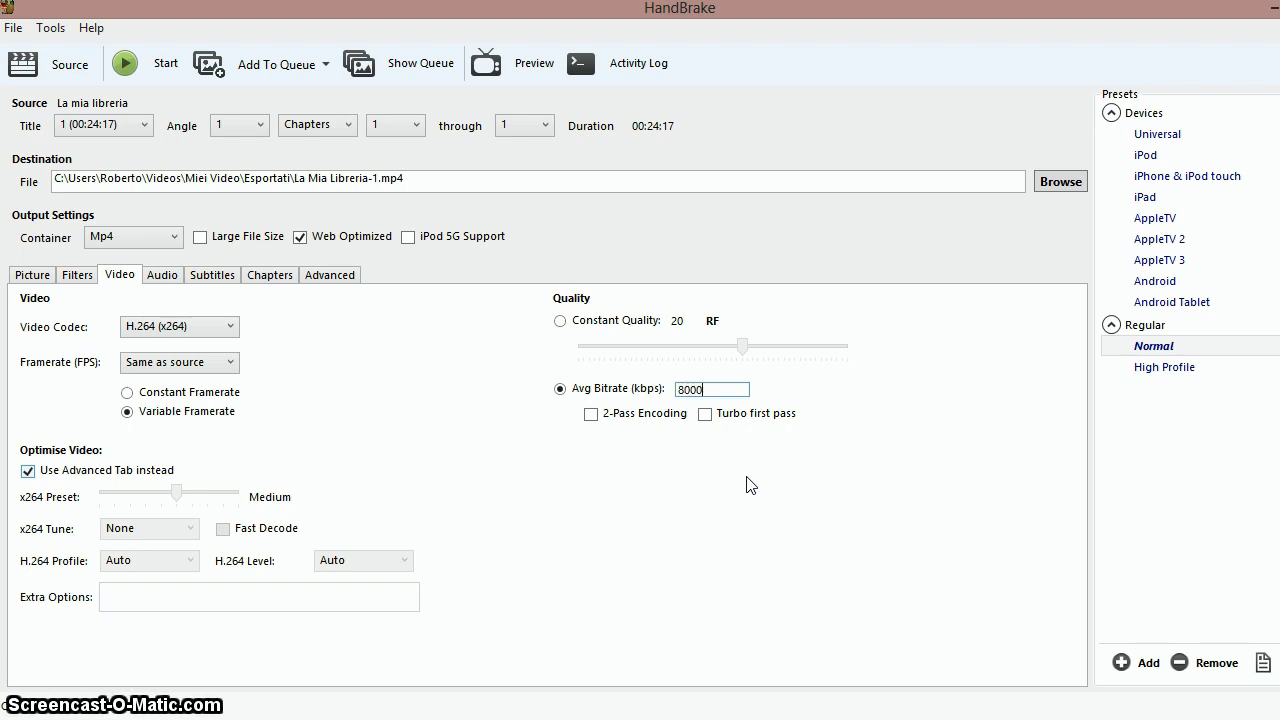
{"action": "key", "text": "space"}
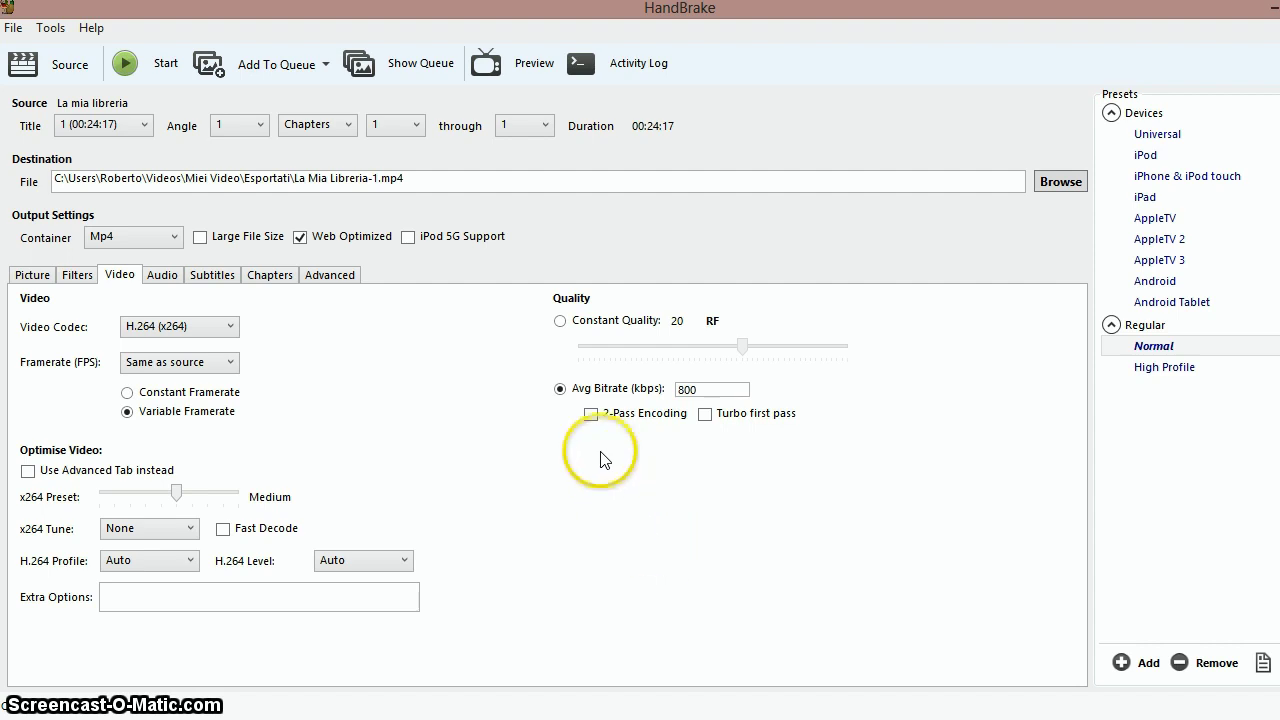
{"action": "left_click", "coordinate": [591, 414]}
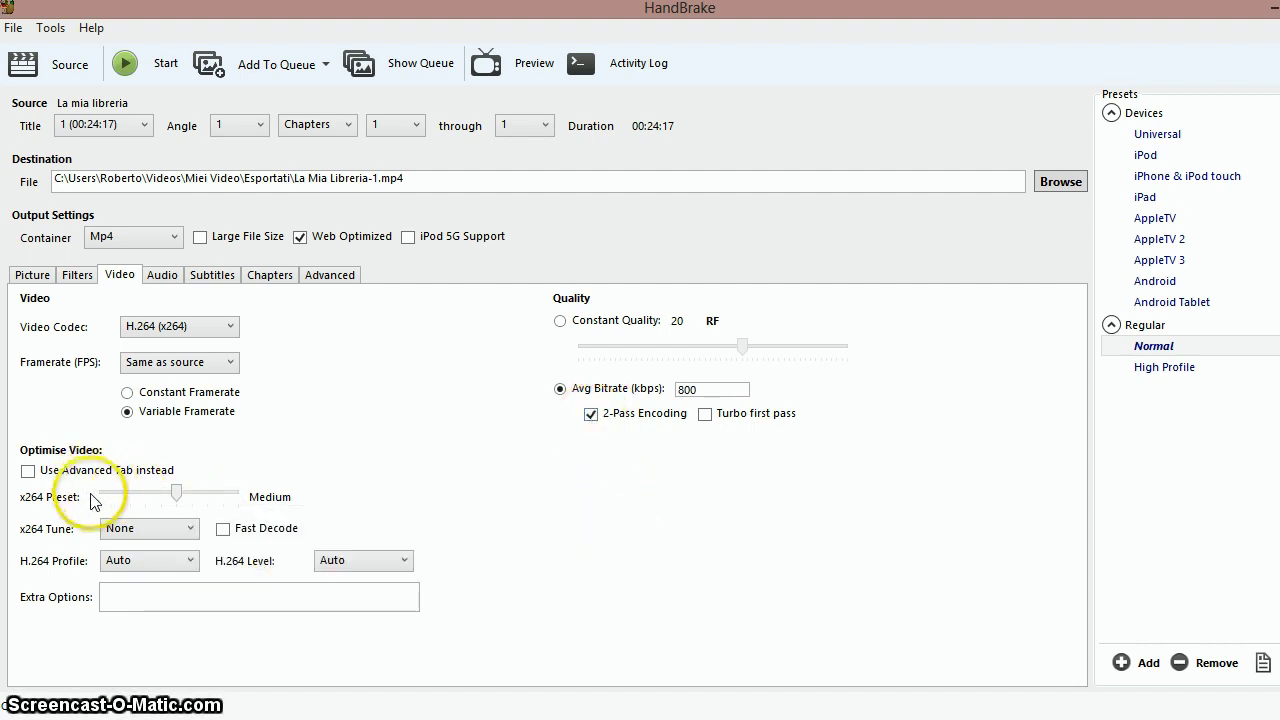
- Enable the advanced x264 options for the video and set both Reference Frames and Maximum B-Frames to 4
{"action": "left_click", "coordinate": [28, 472]}
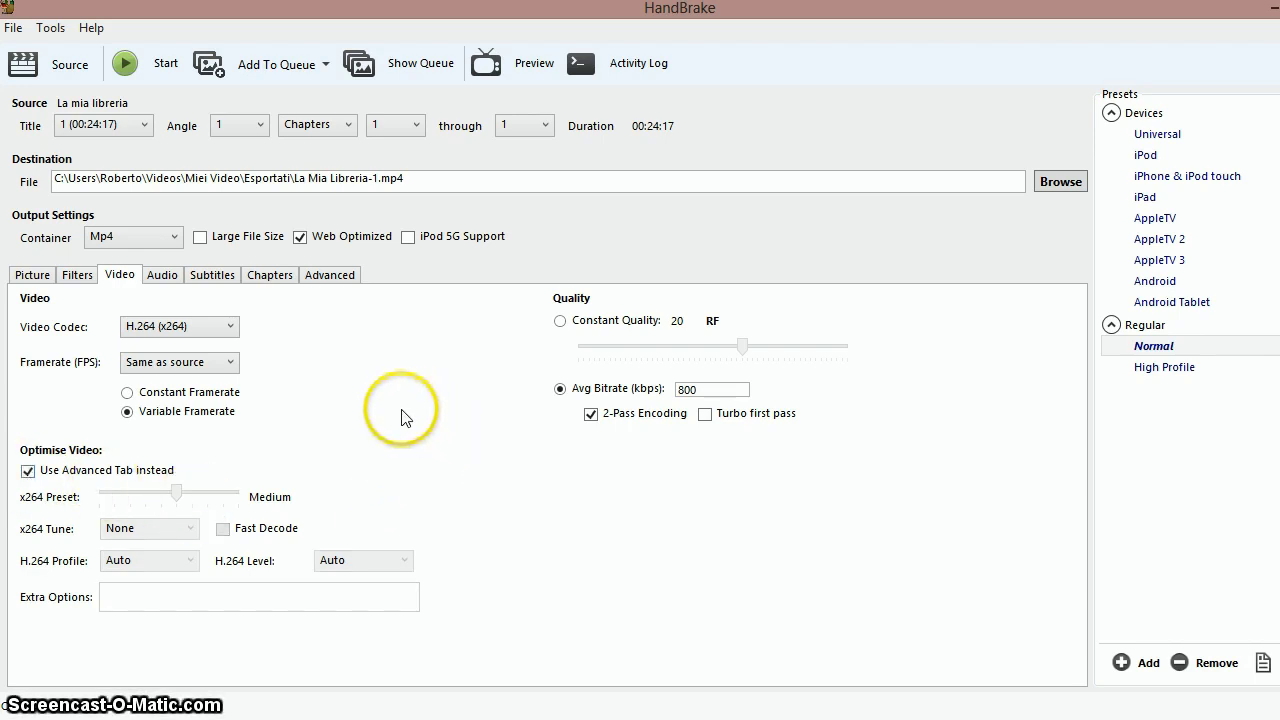
{"action": "left_click", "coordinate": [344, 281]}
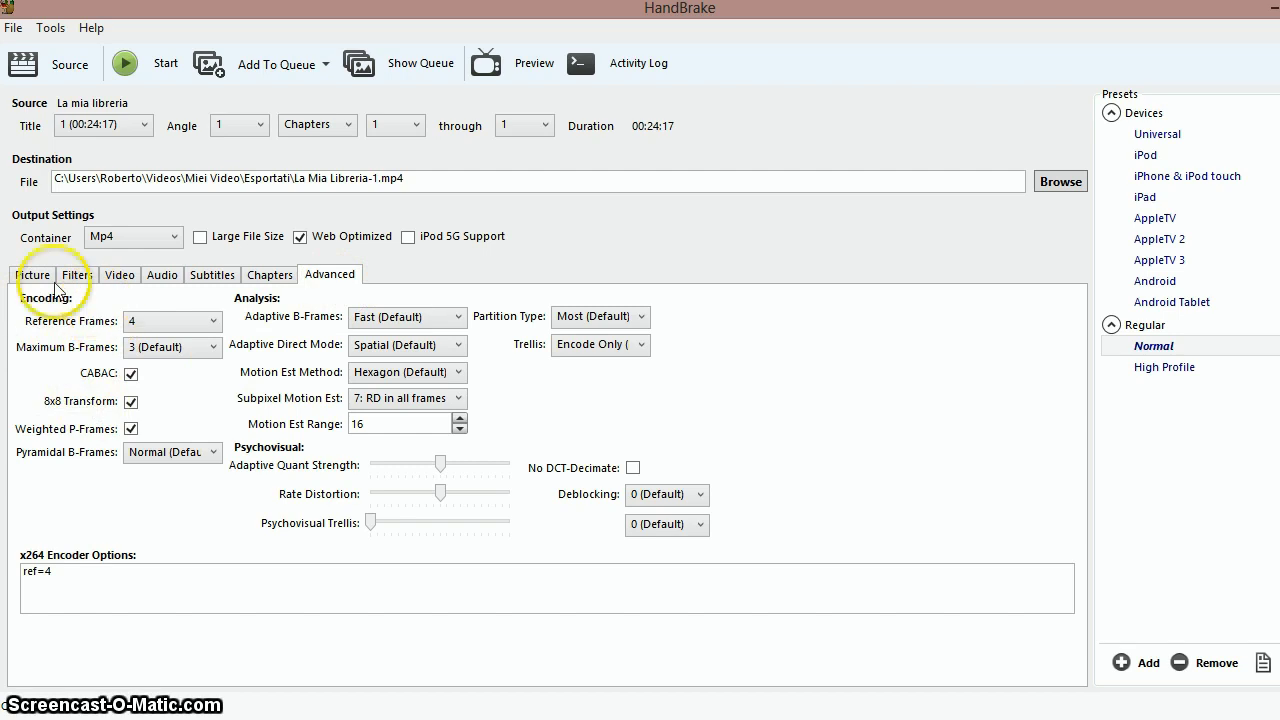
{"action": "left_click", "coordinate": [185, 320]}
{"action": "left_click", "coordinate": [165, 362]}
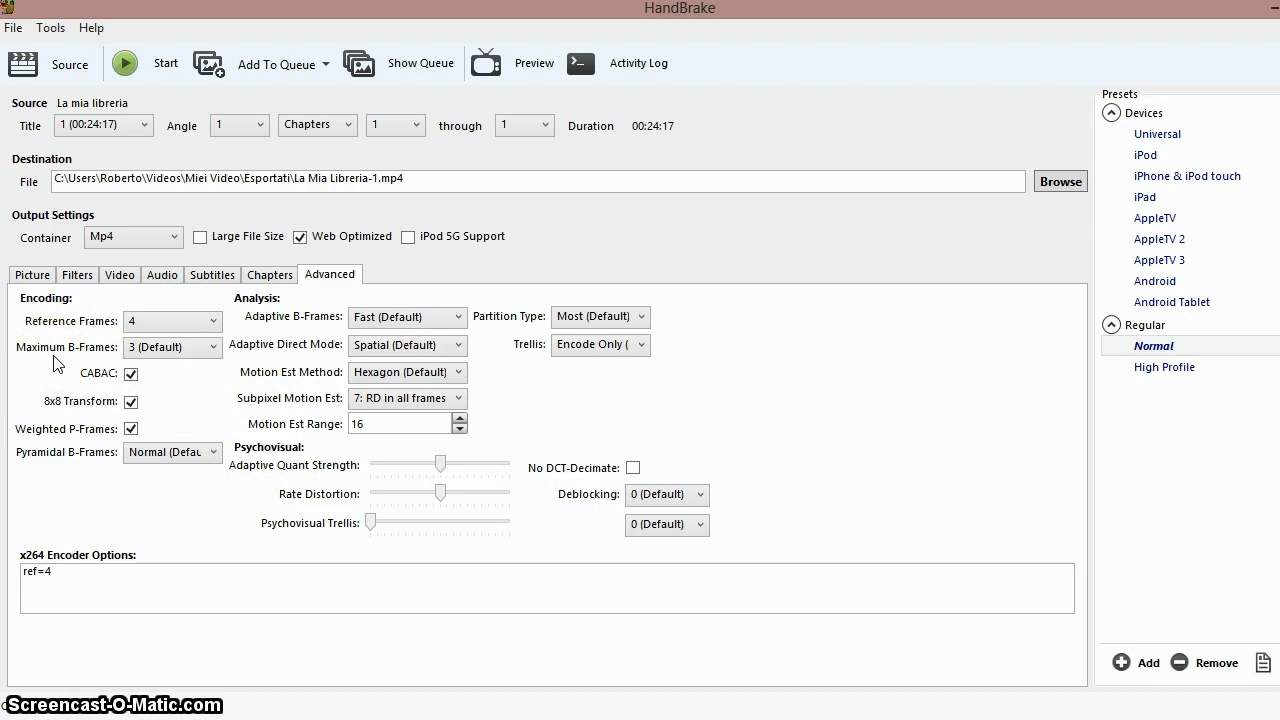
{"action": "left_click", "coordinate": [142, 347]}
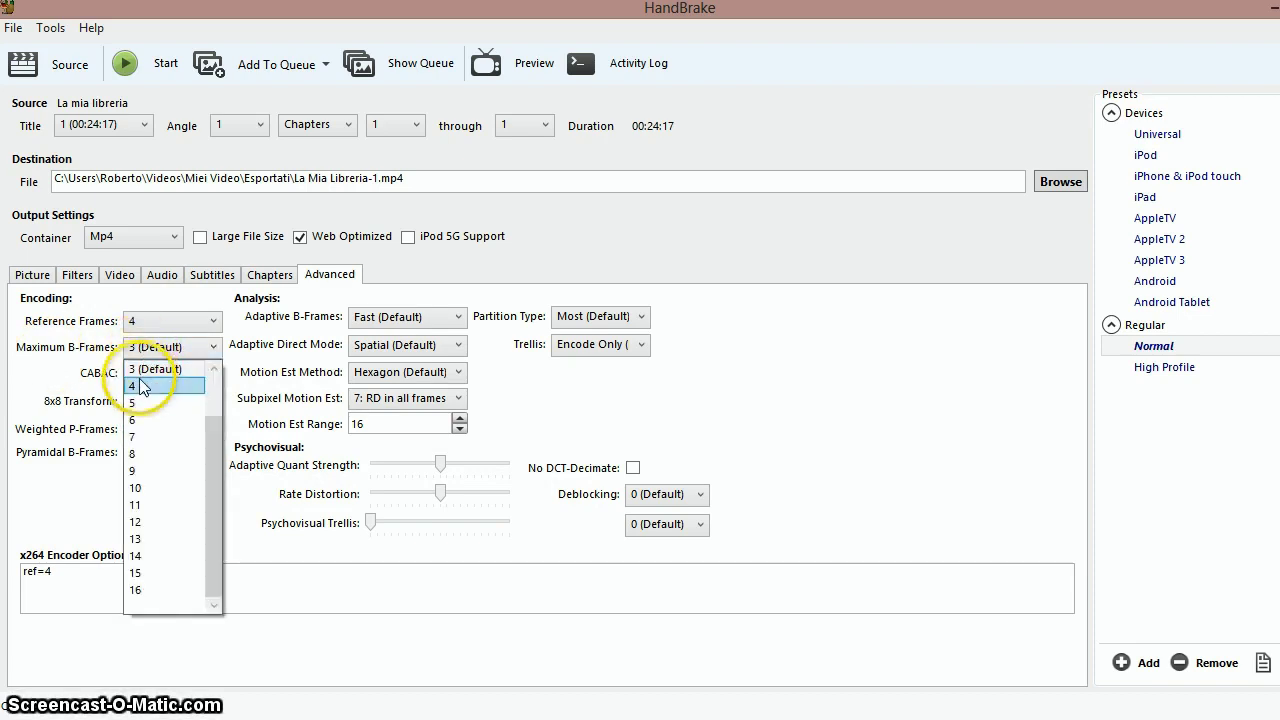
{"action": "left_click", "coordinate": [139, 385]}
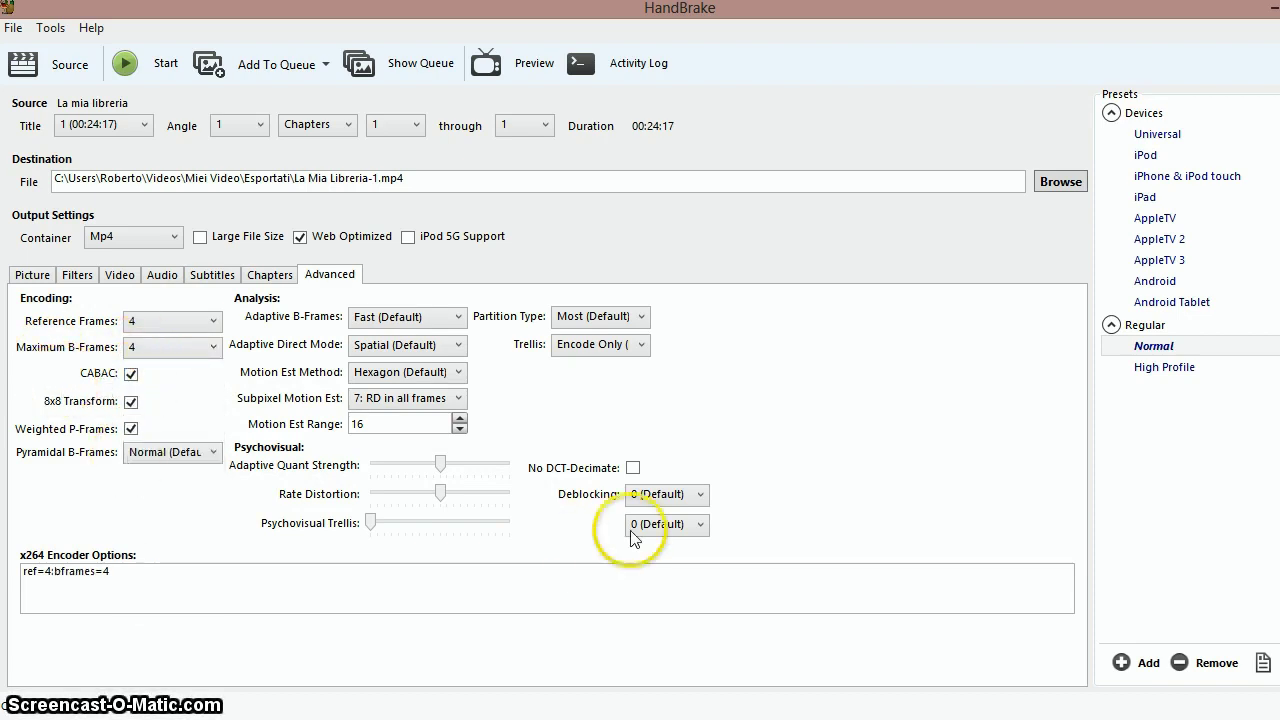
- Check the picture size and cropping settings, and start encoding the video
{"action": "left_click", "coordinate": [32, 274]}
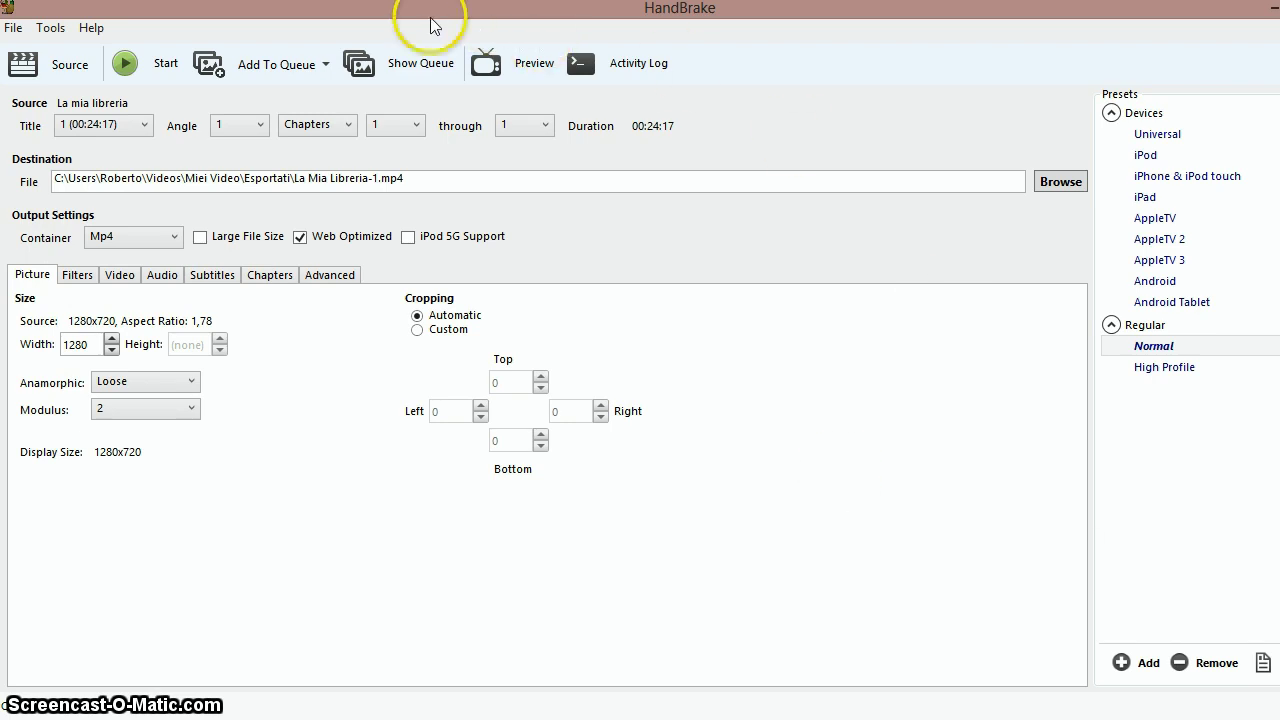
{"action": "left_click", "coordinate": [127, 66]}
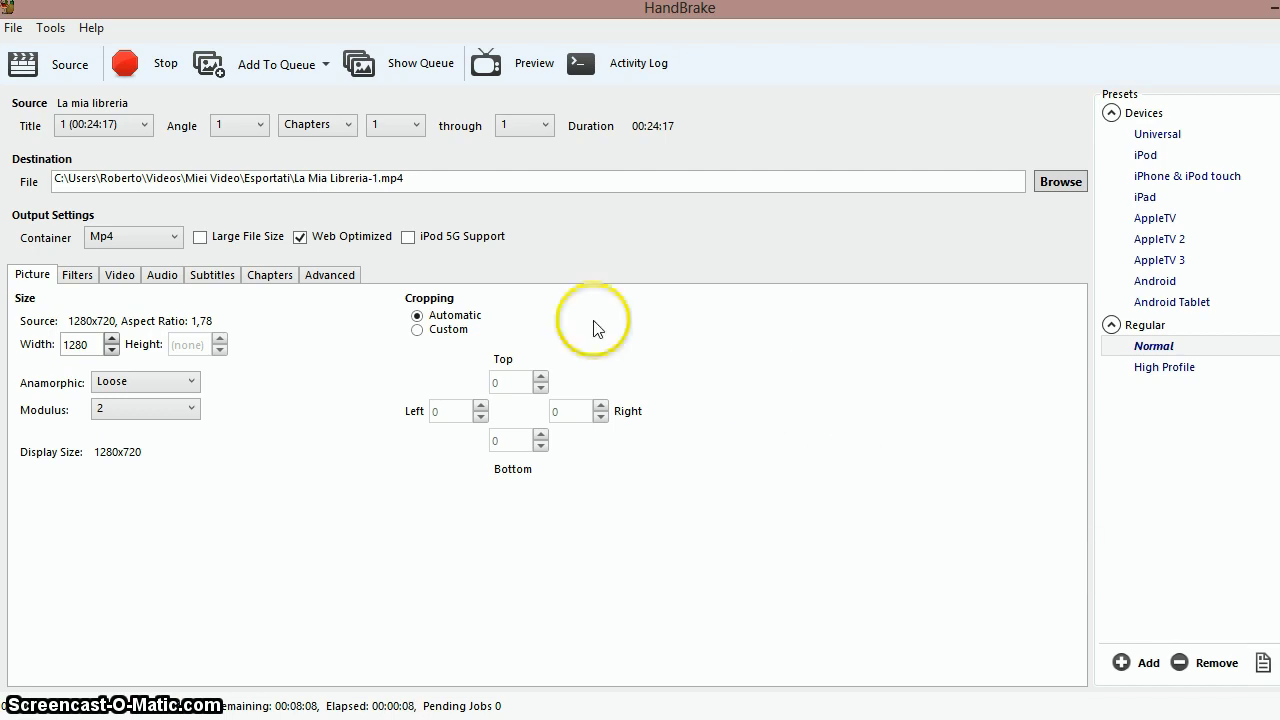
- Switch to the Esportati folder in File Explorer and compare the sizes of La mia libreria_zip.mp4 and La mia libreria.mp4
{"action": "left_click", "coordinate": [257, 86]}
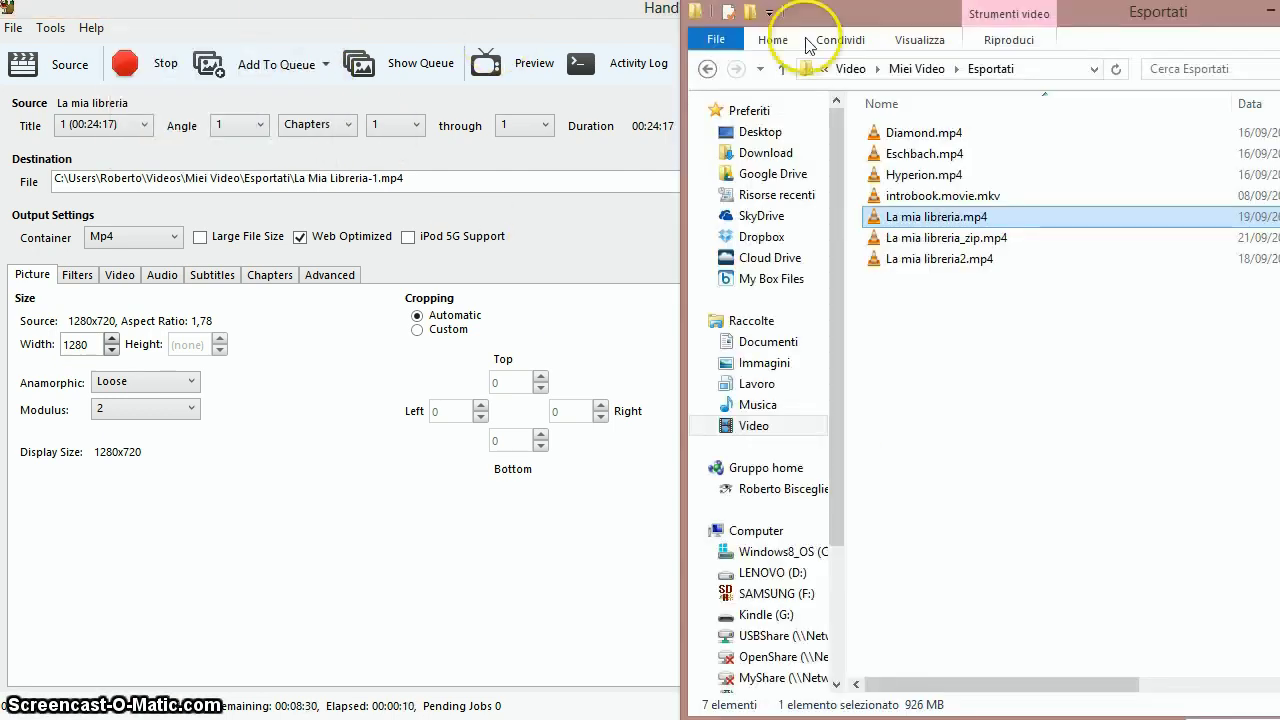
{"action": "left_click_drag", "start_coordinate": [684, 30], "coordinate": [395, 14]}
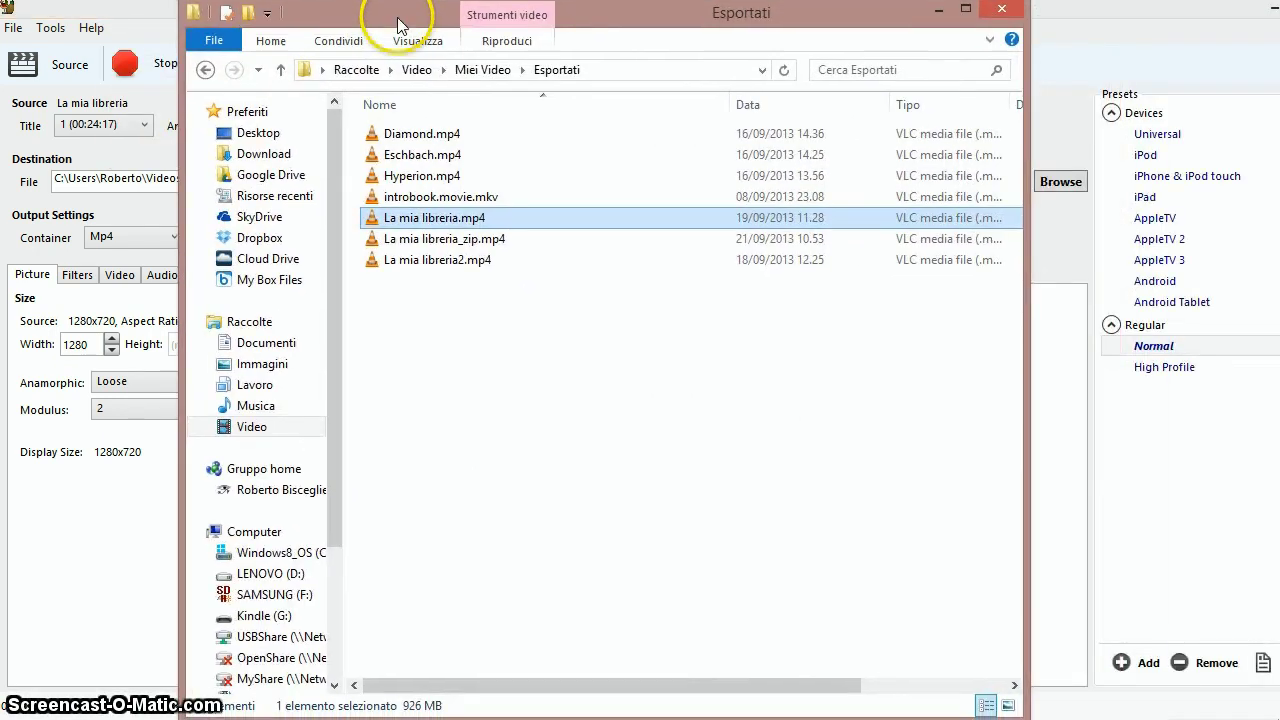
{"action": "left_click", "coordinate": [482, 249]}
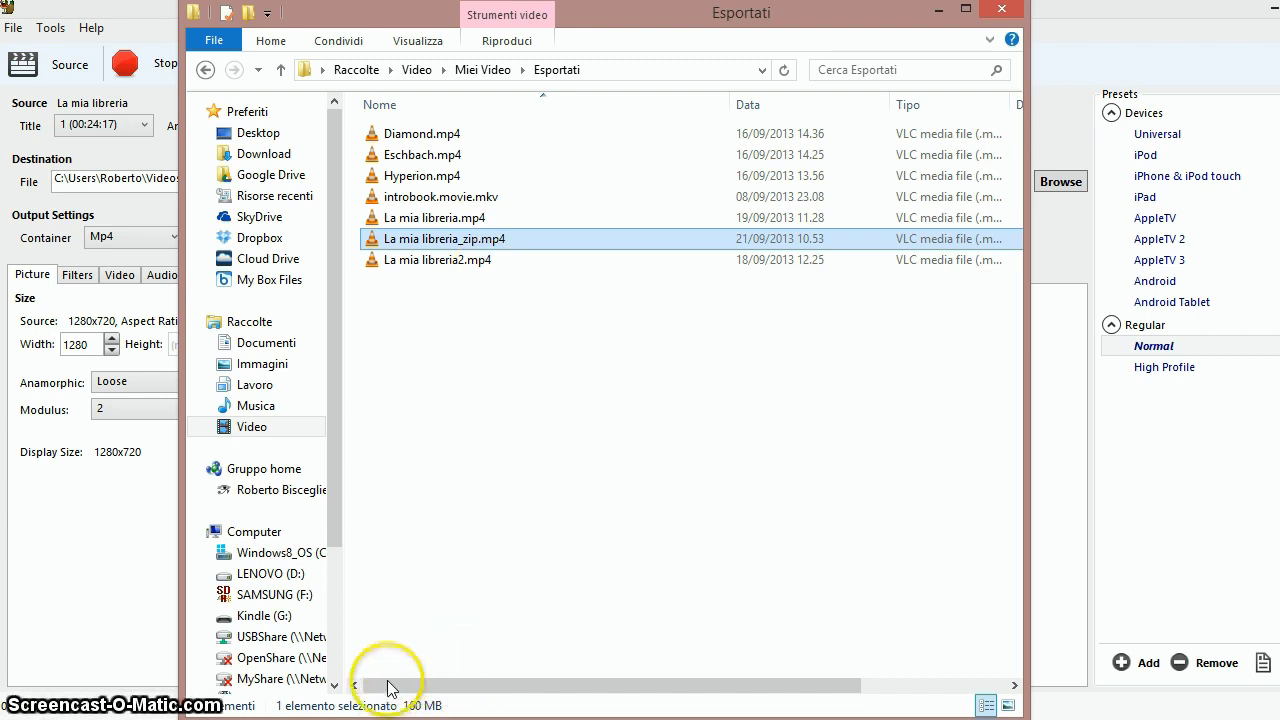
{"action": "left_click", "coordinate": [530, 217]}
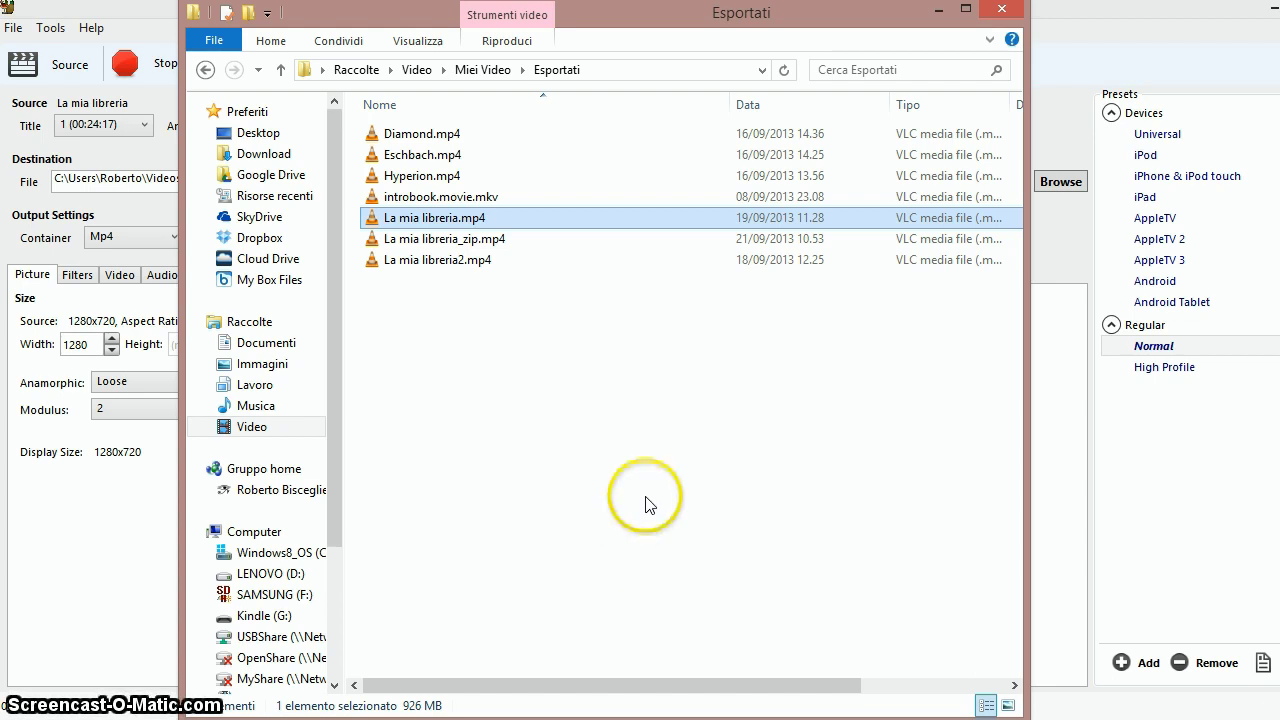
- Play La mia libreria.mp4 in VLC beside La mia libreria_zip.mp4 and pause playback to compare their image quality
{"action": "key", "text": "Return"}
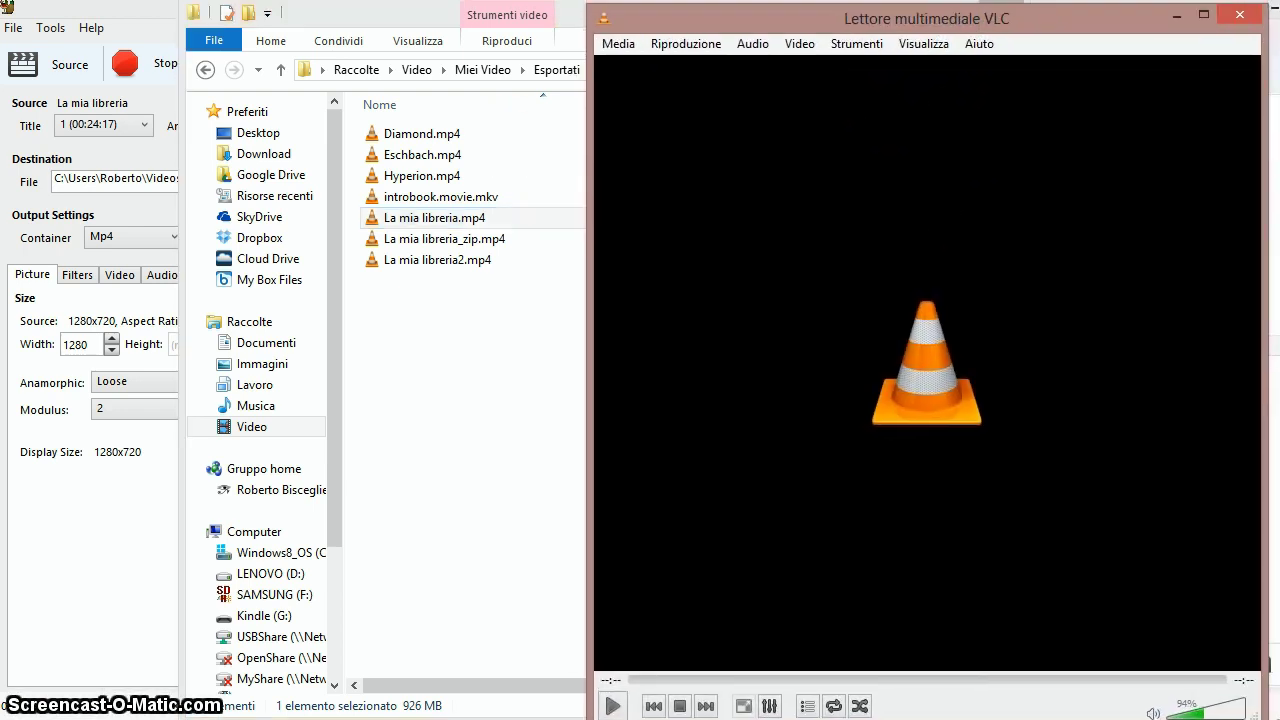
{"action": "key", "text": "super"}
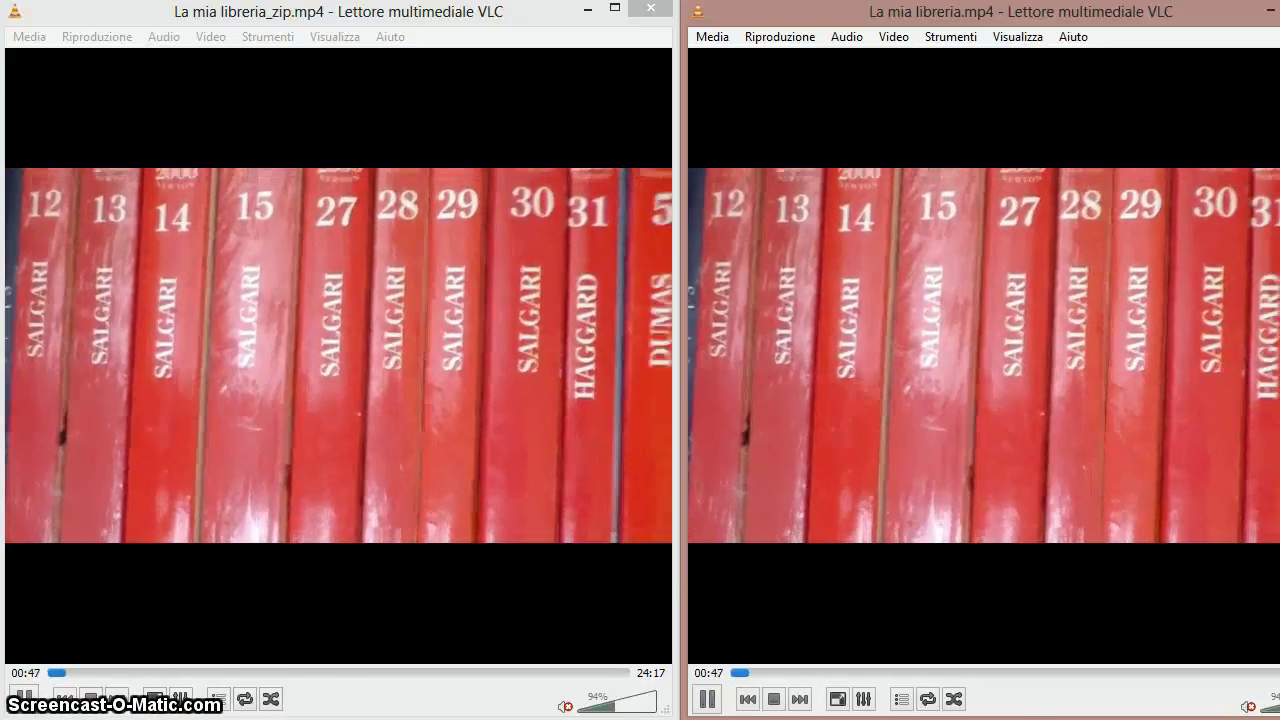
{"action": "left_click", "coordinate": [1022, 243]}
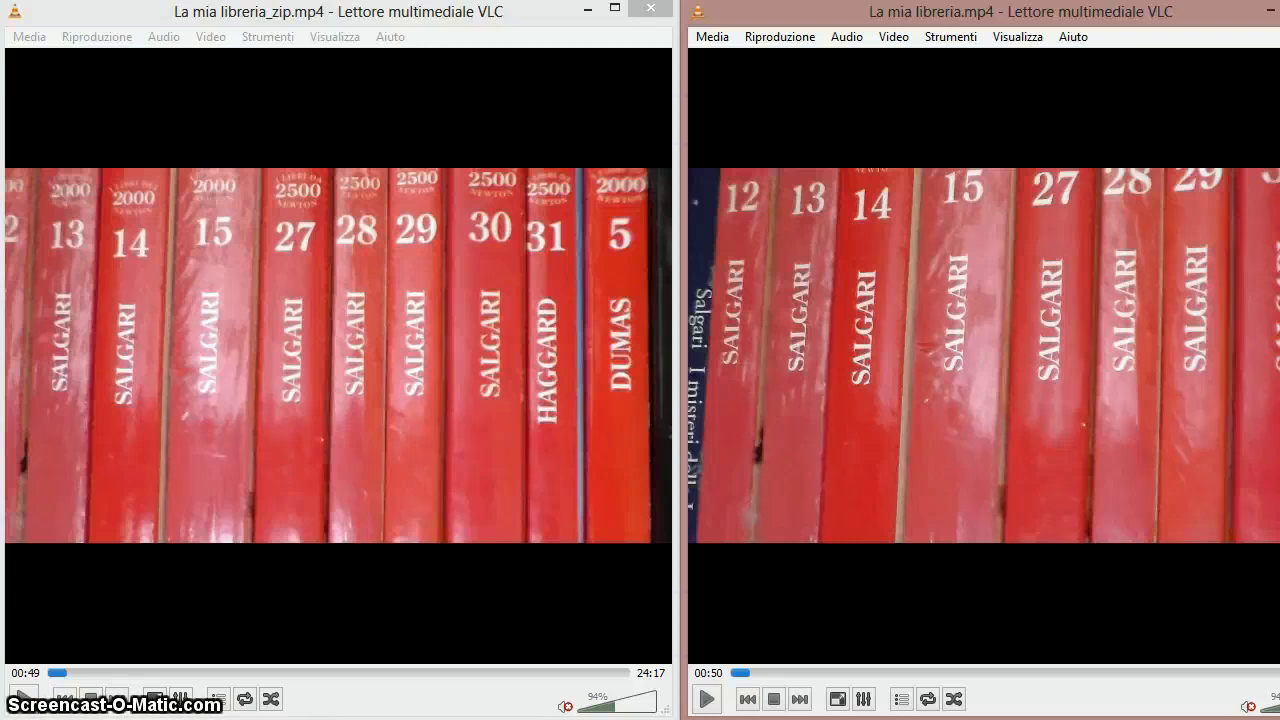
{"action": "left_click", "coordinate": [886, 258]}
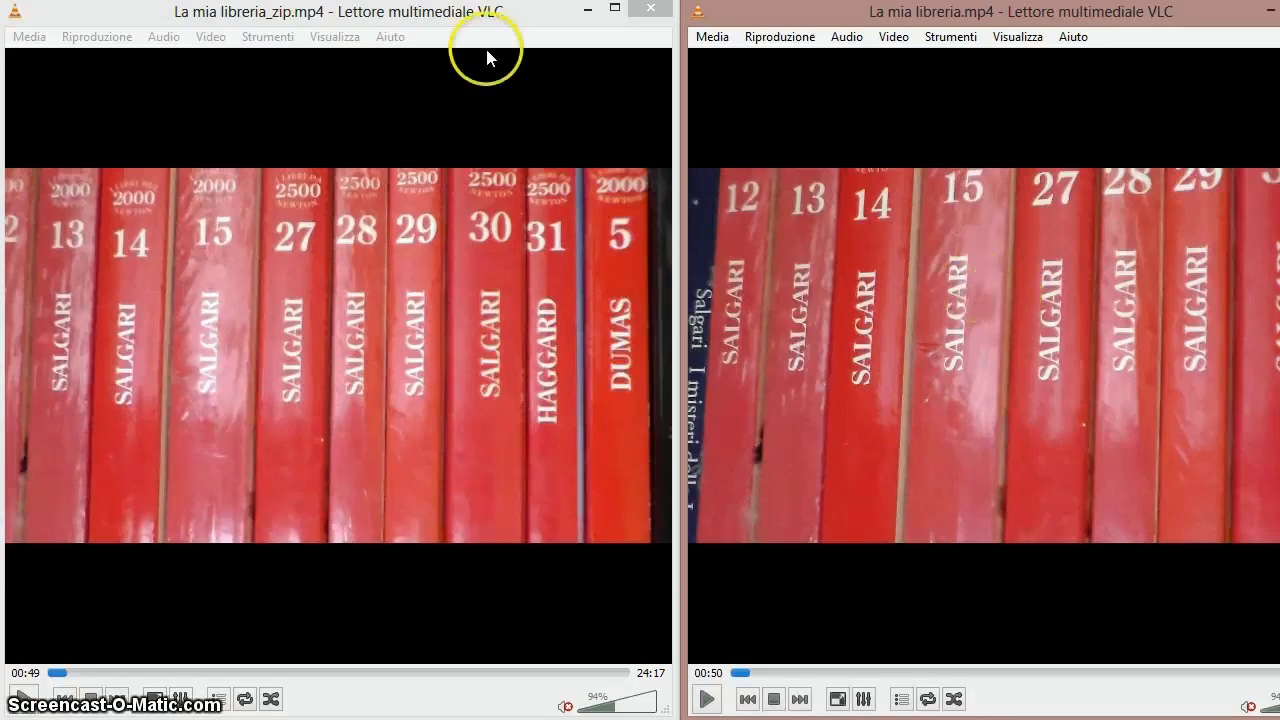
{"action": "mouse_move", "coordinate": [474, 2]}
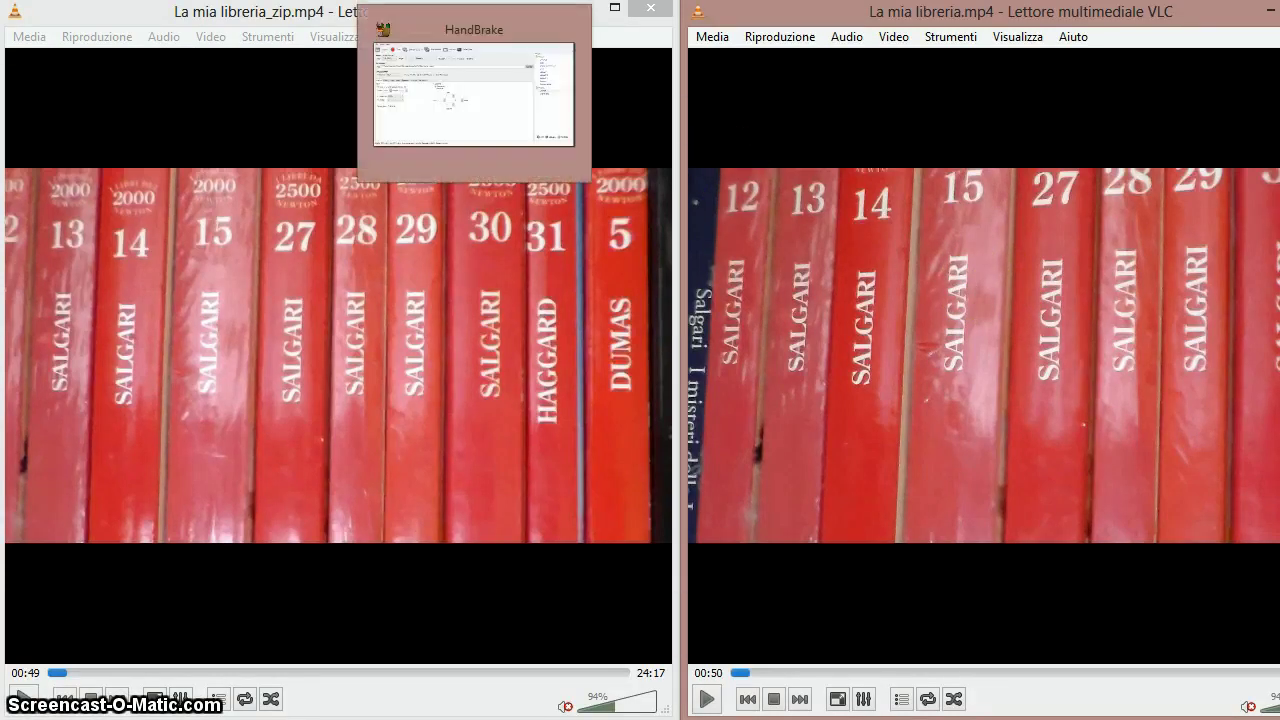